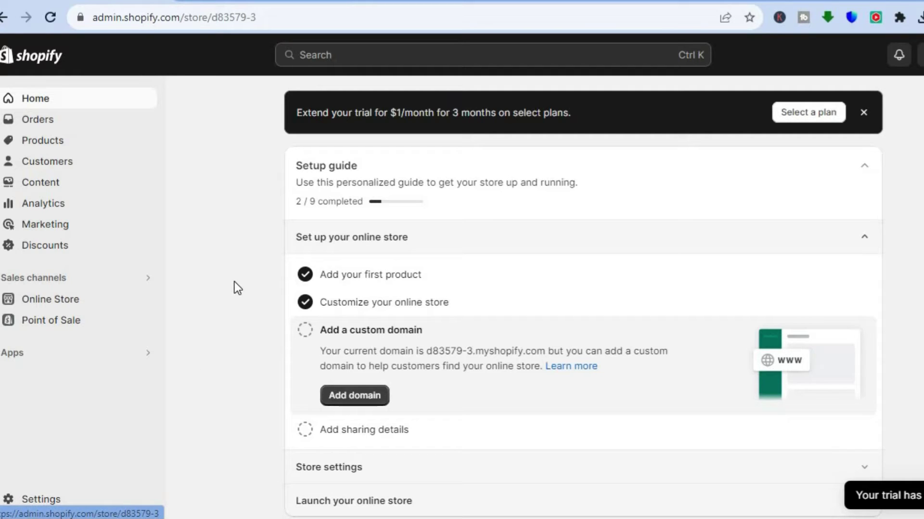
Go to Products > Collections to list Ring, Bracelets, Jewelry and Home page
left_click(43, 141)
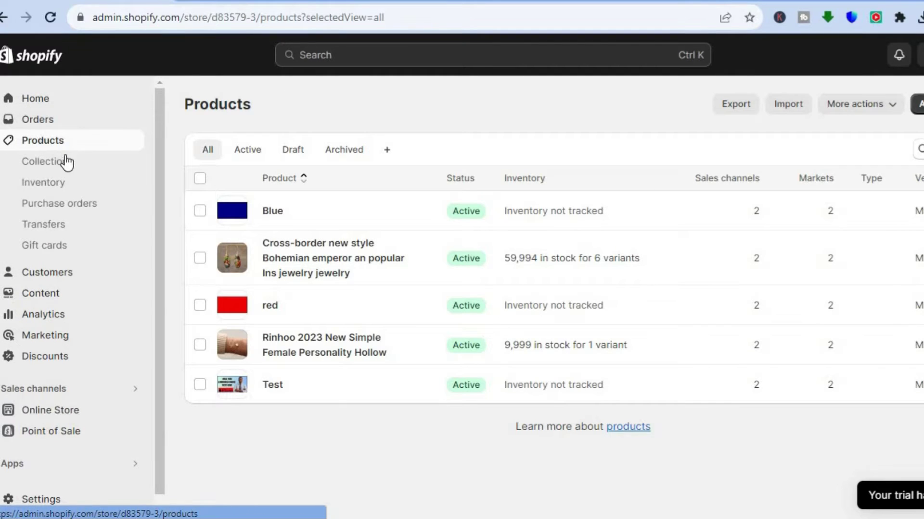
left_click(59, 169)
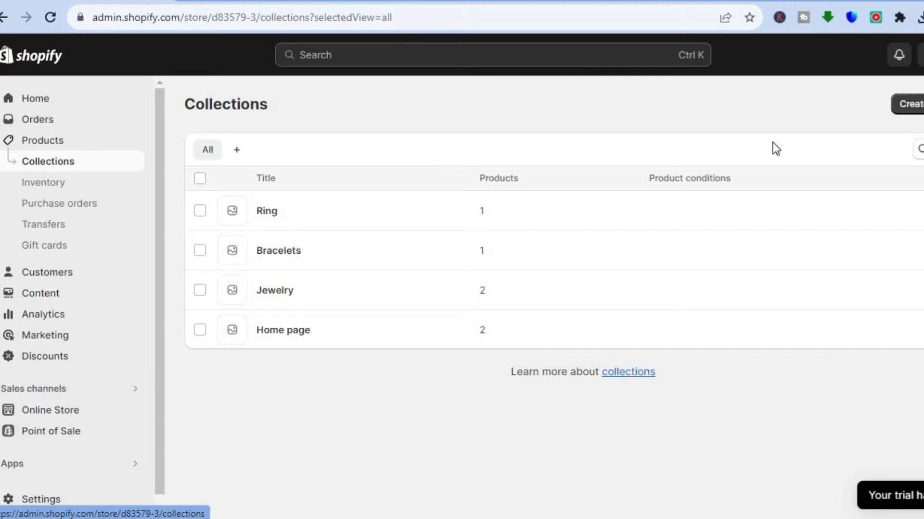
Create a collection named 'Everything', switch its type from Automated to Manual, and save it
left_click(913, 104)
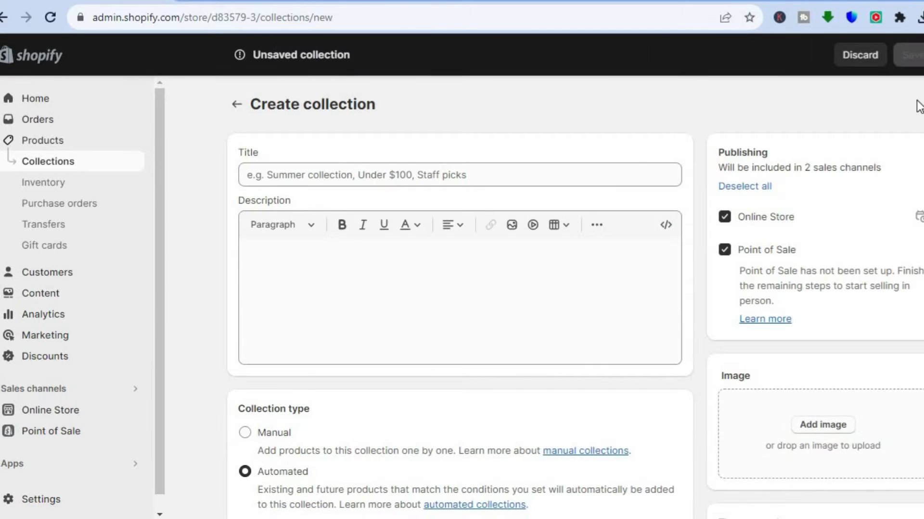
left_click(467, 170)
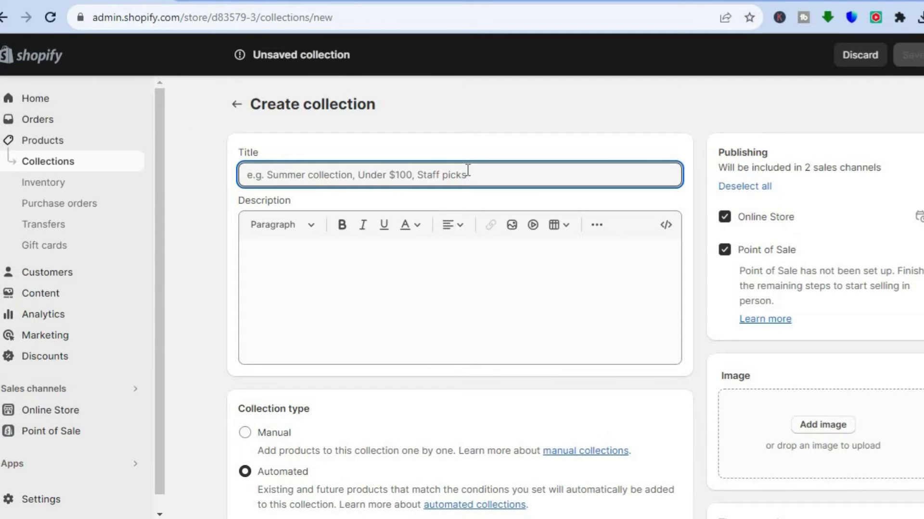
type("E")
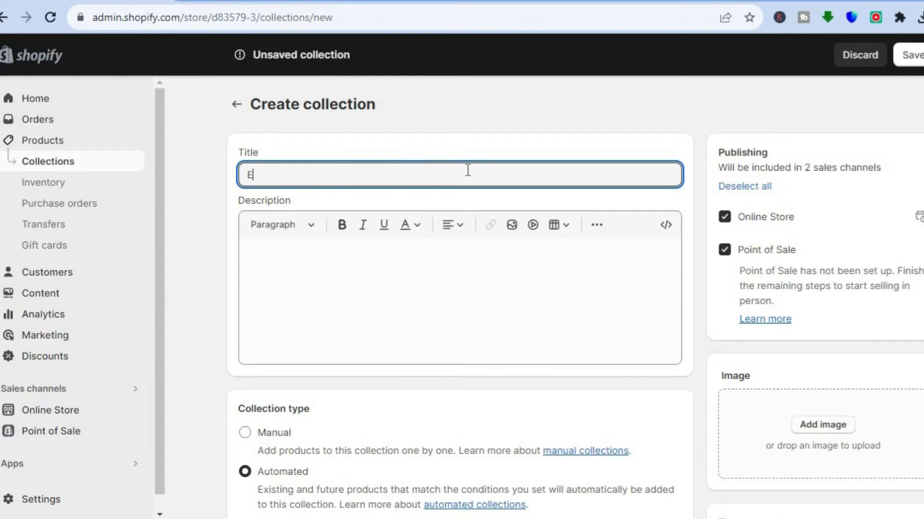
type("verything")
scroll(459, 298, "down", 4)
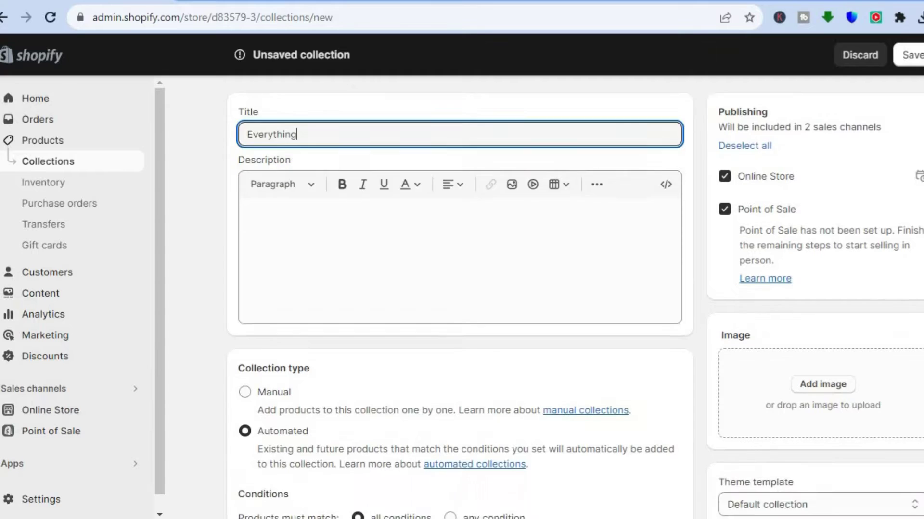
scroll(459, 298, "down", 2)
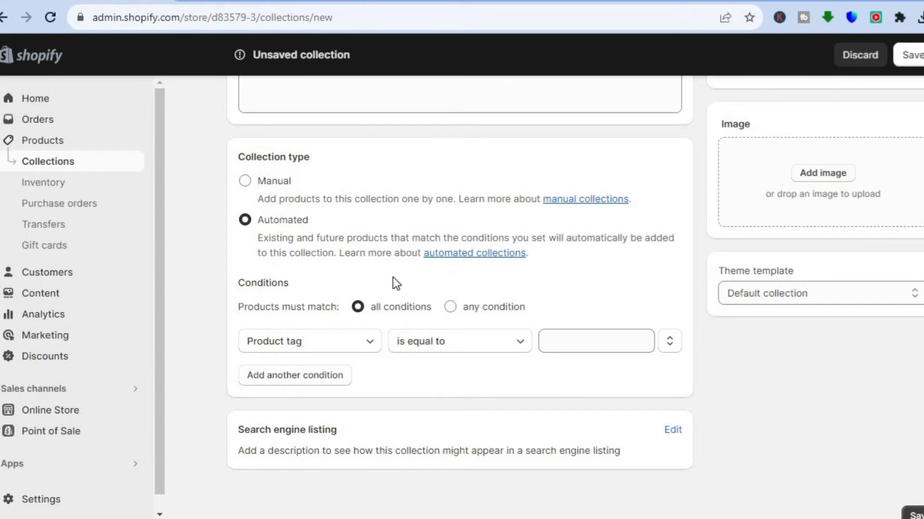
left_click(344, 349)
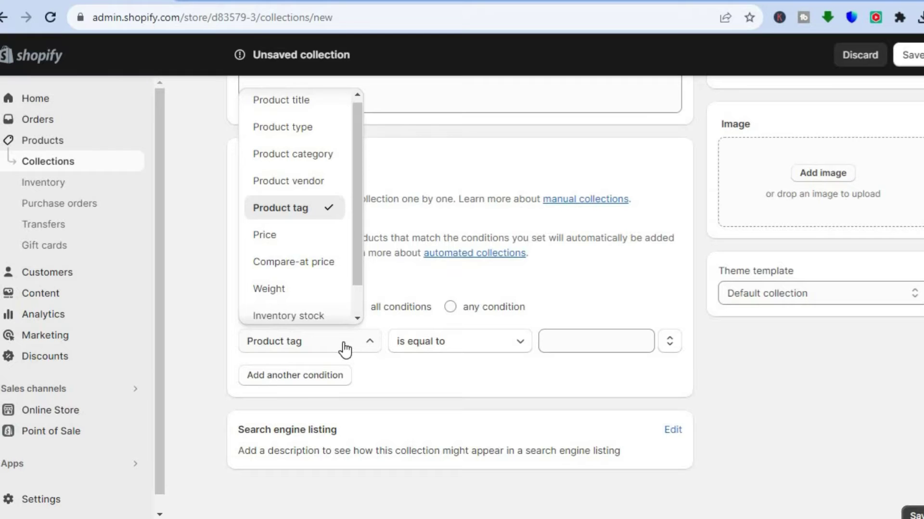
left_click(344, 350)
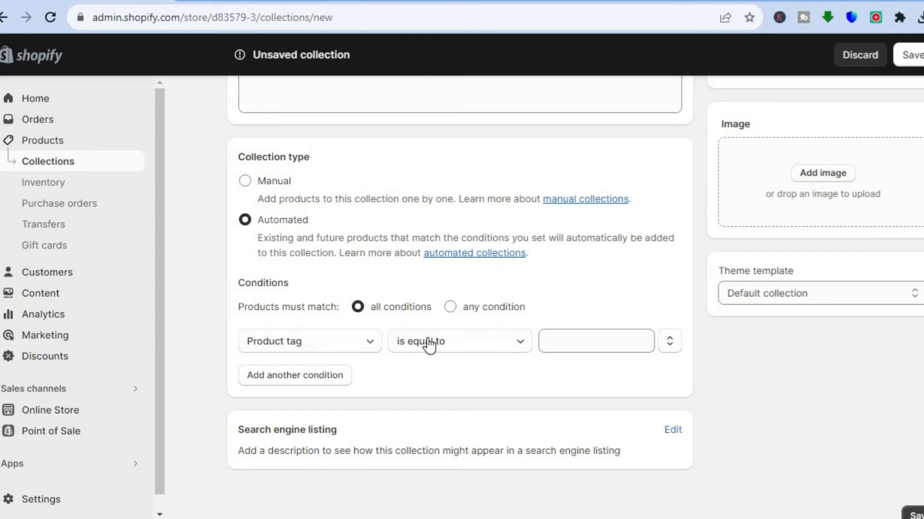
left_click(244, 181)
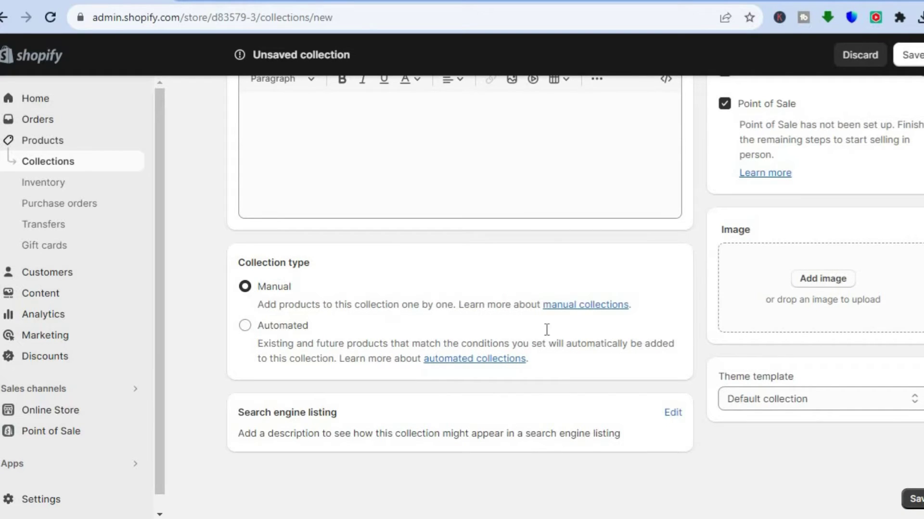
scroll(885, 119, "up", 3)
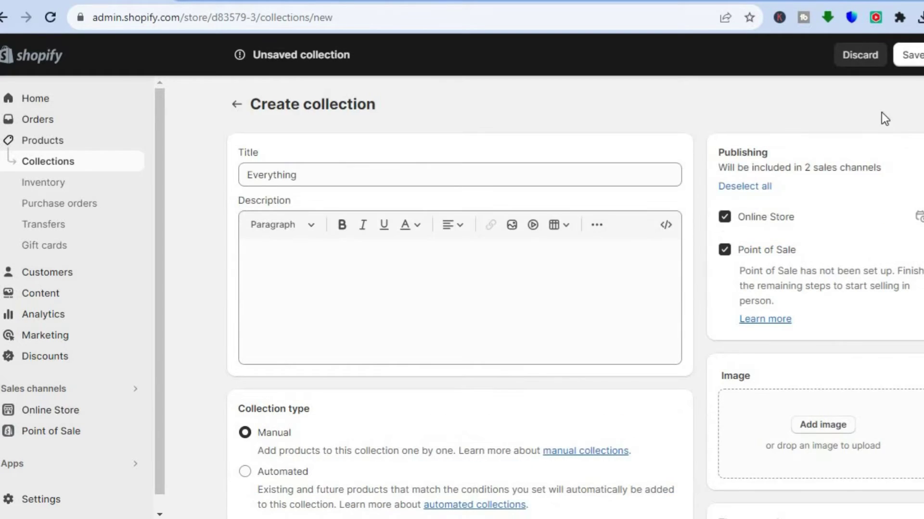
left_click(909, 56)
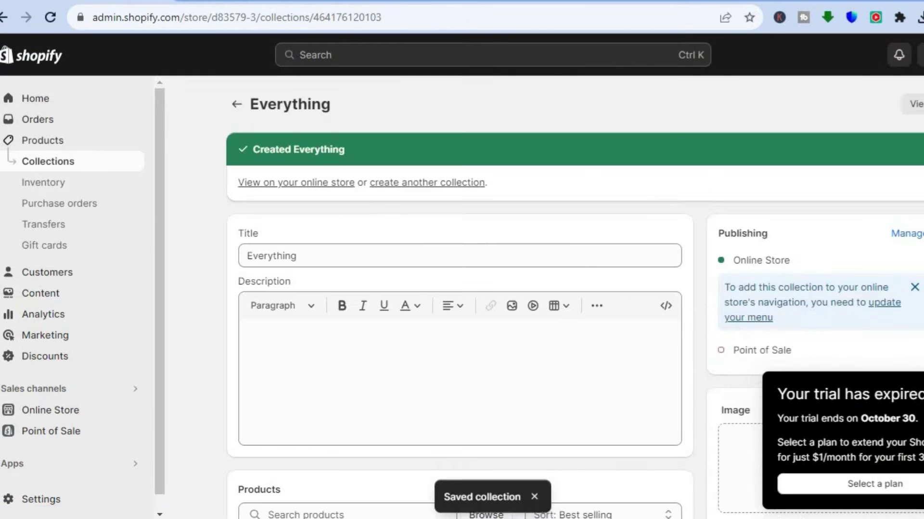
Add the Test product to the Everything collection, then return to the Collections list
scroll(459, 288, "down", 5)
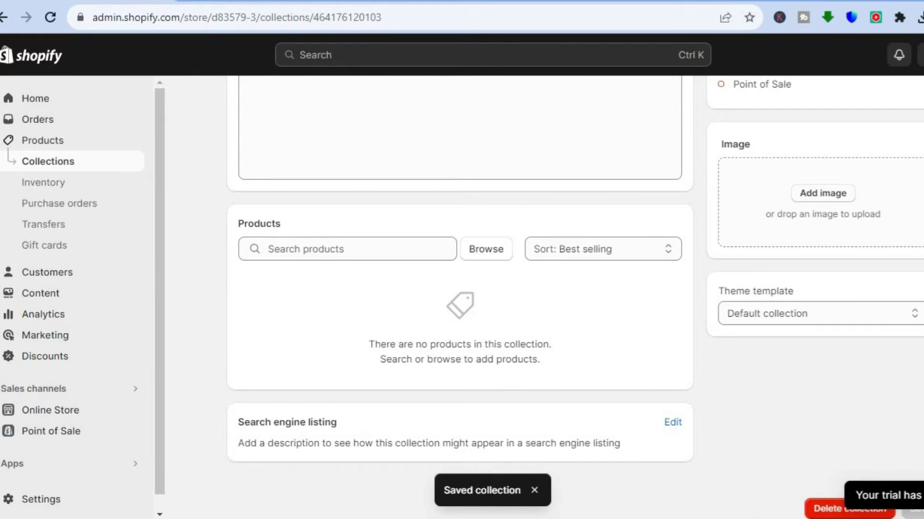
scroll(481, 260, "up", 5)
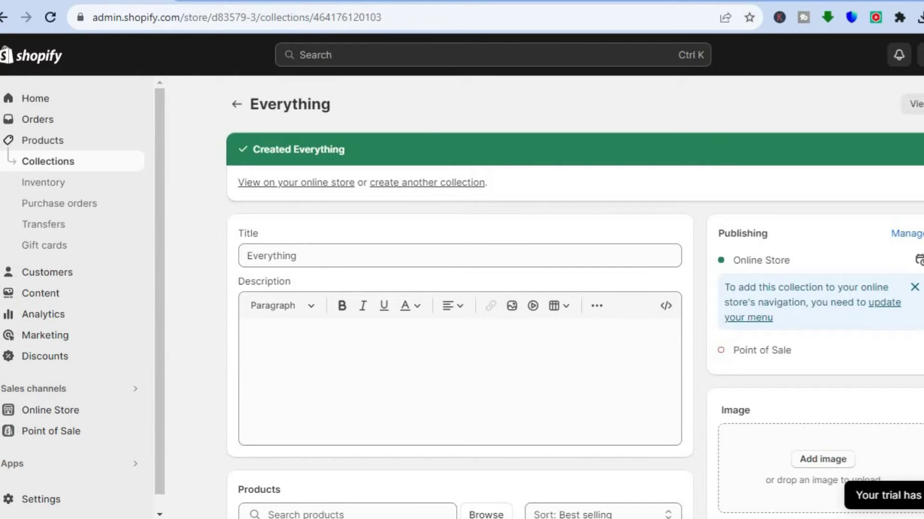
scroll(455, 339, "down", 5)
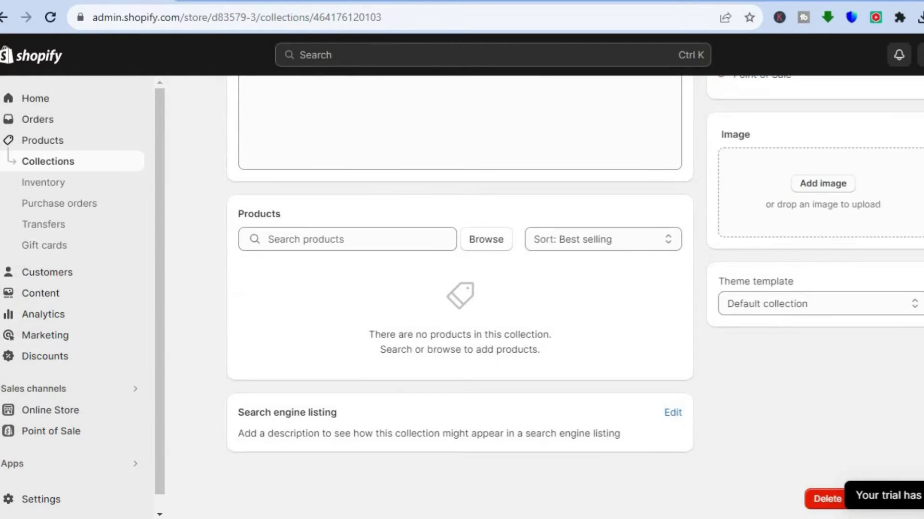
left_click(486, 238)
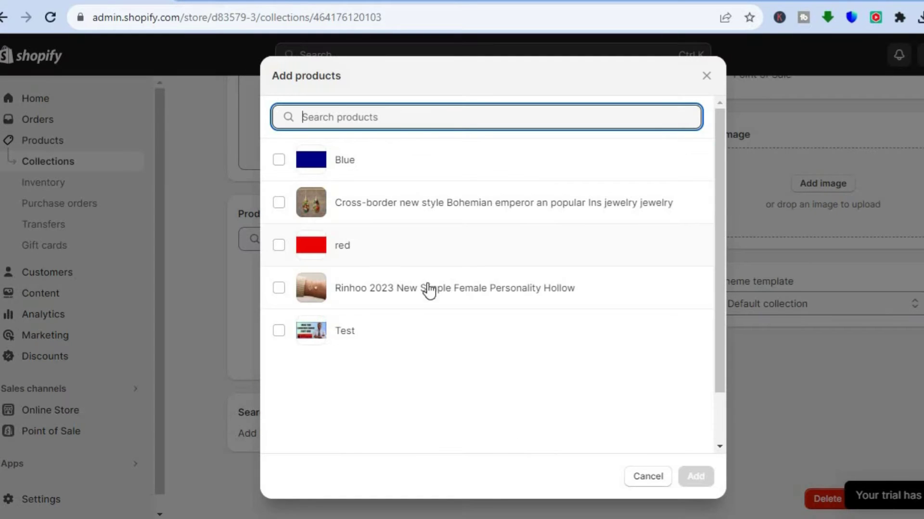
left_click(281, 335)
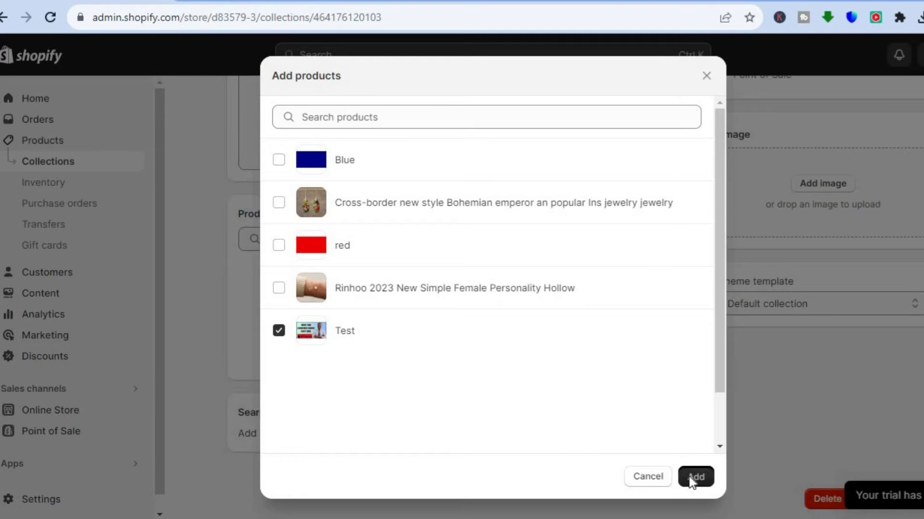
left_click(695, 477)
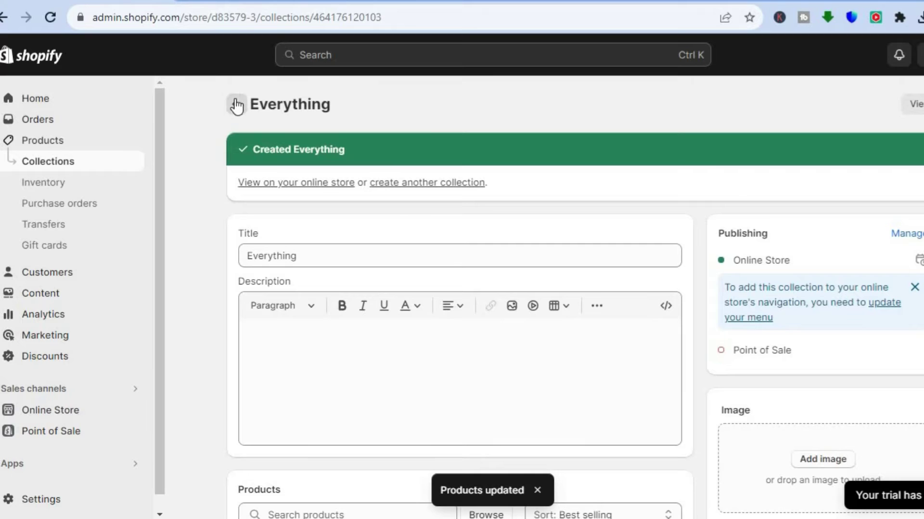
left_click(237, 102)
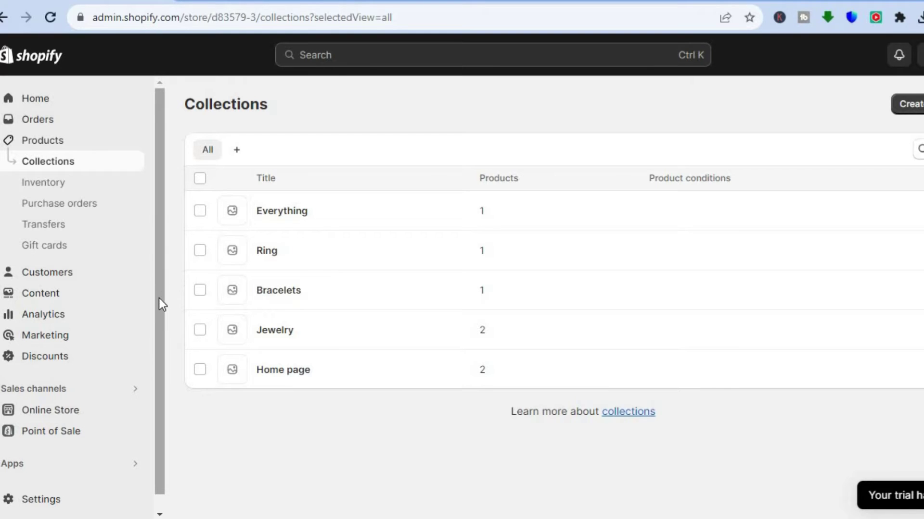
Go to Online Store > Pages, where only the Contact page is listed
scroll(158, 299, "down", 1)
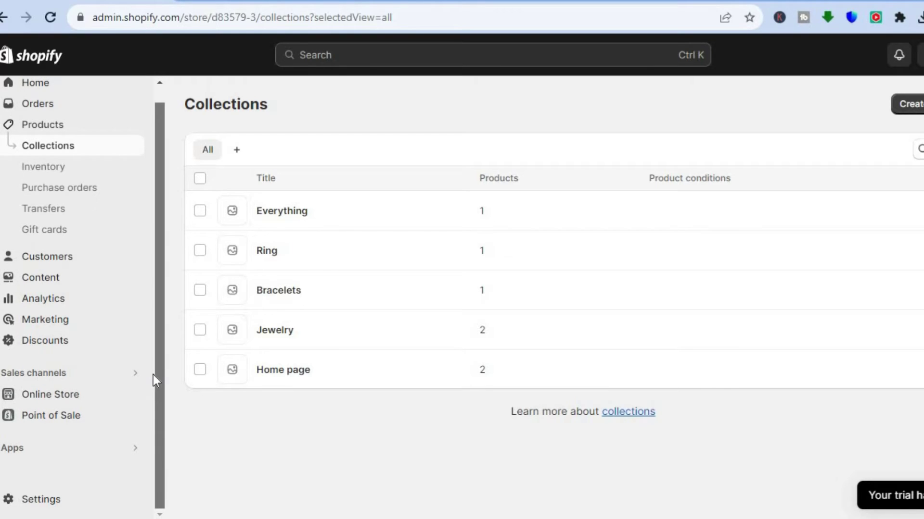
left_click(45, 400)
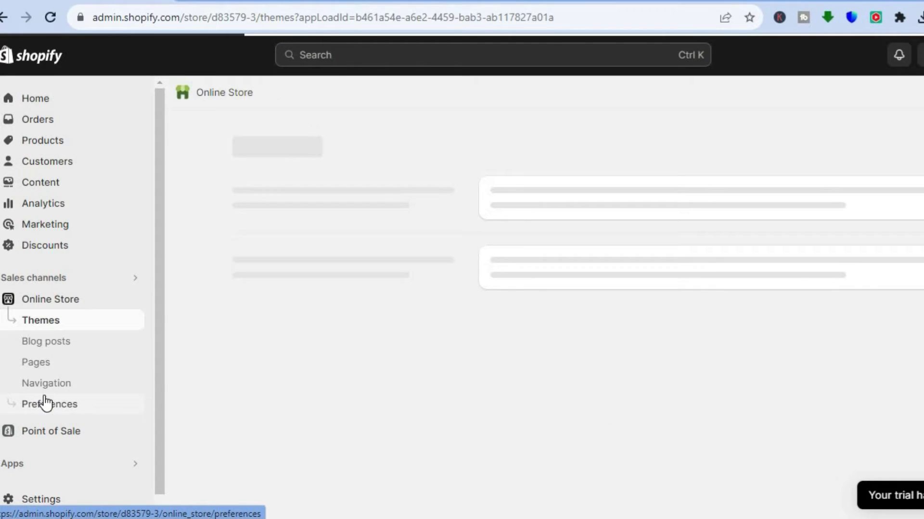
left_click(43, 367)
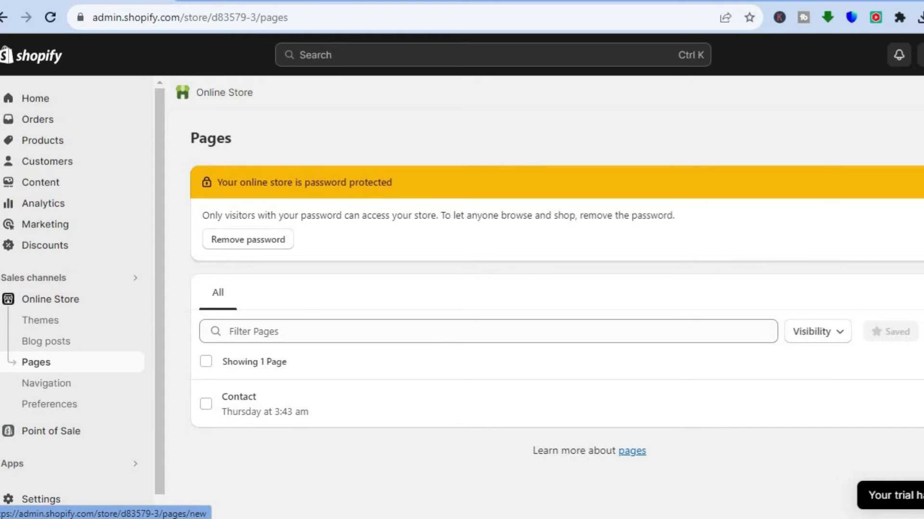
Add and save a new page titled 'Test', then return to the Pages list
left_click(916, 138)
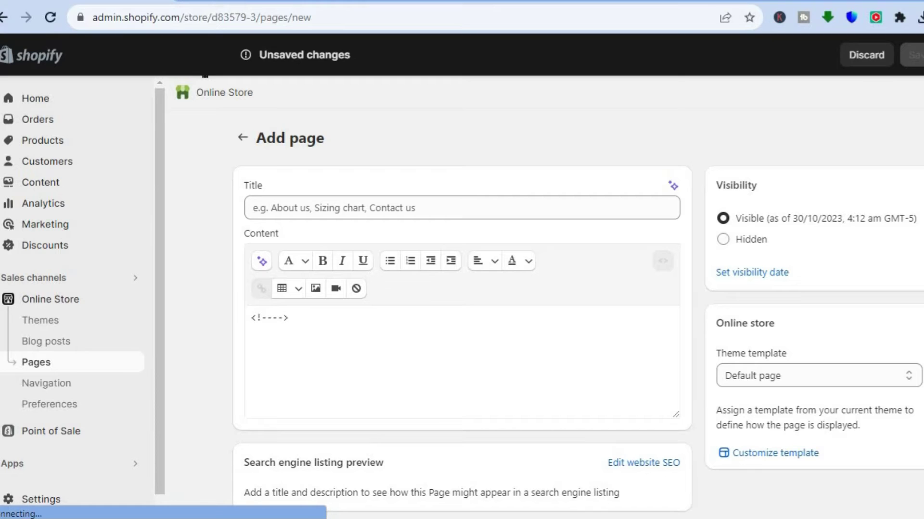
left_click(466, 211)
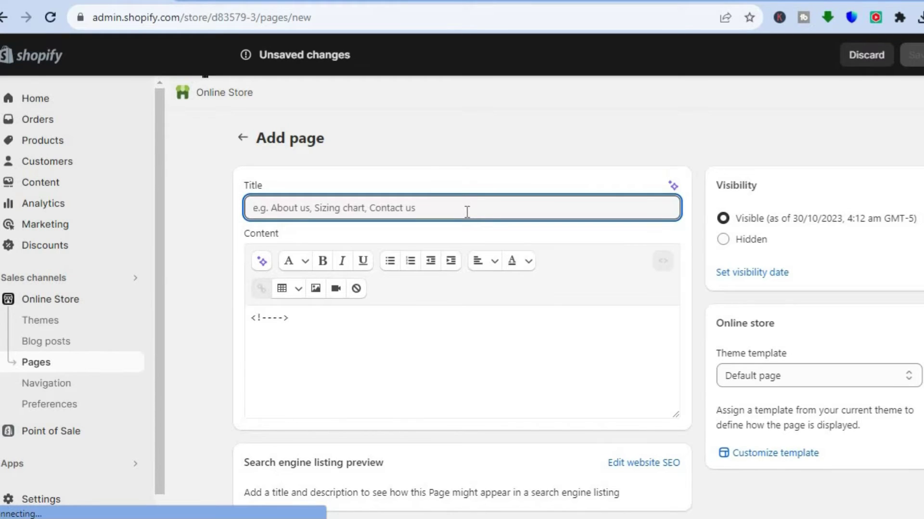
type("Test")
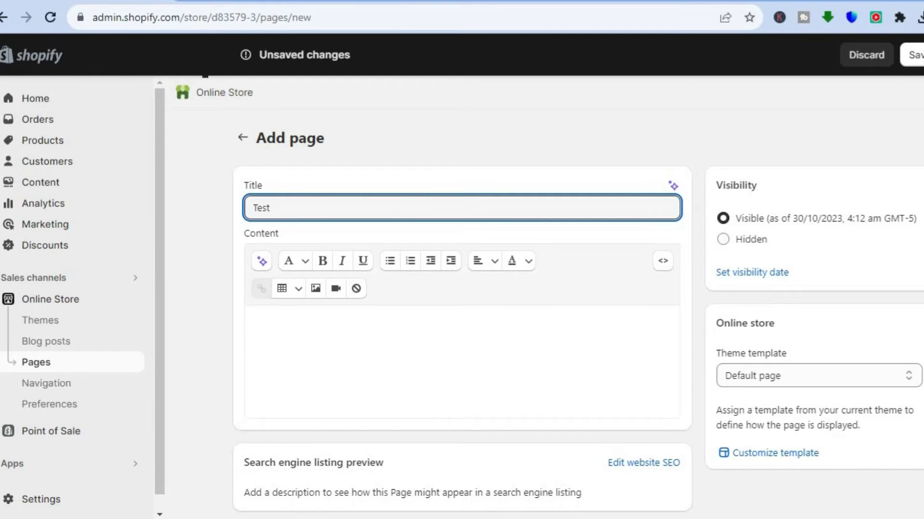
left_click(911, 58)
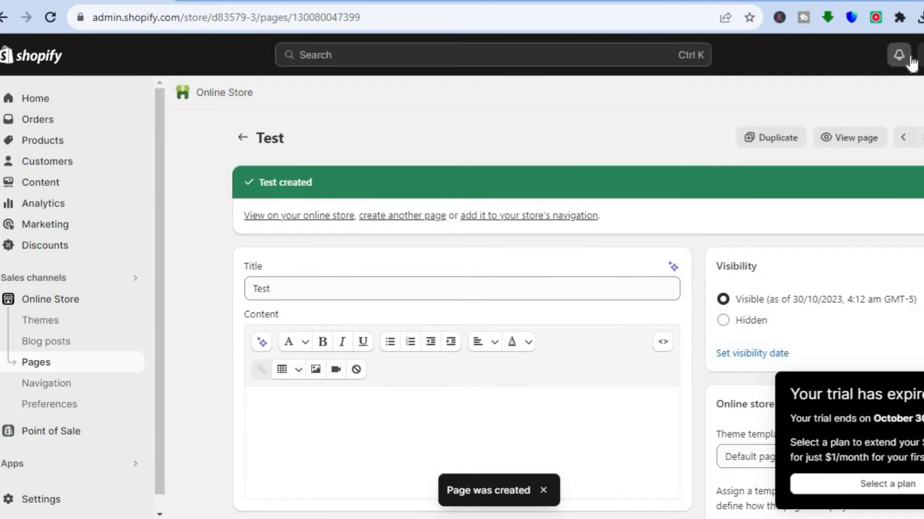
left_click(241, 138)
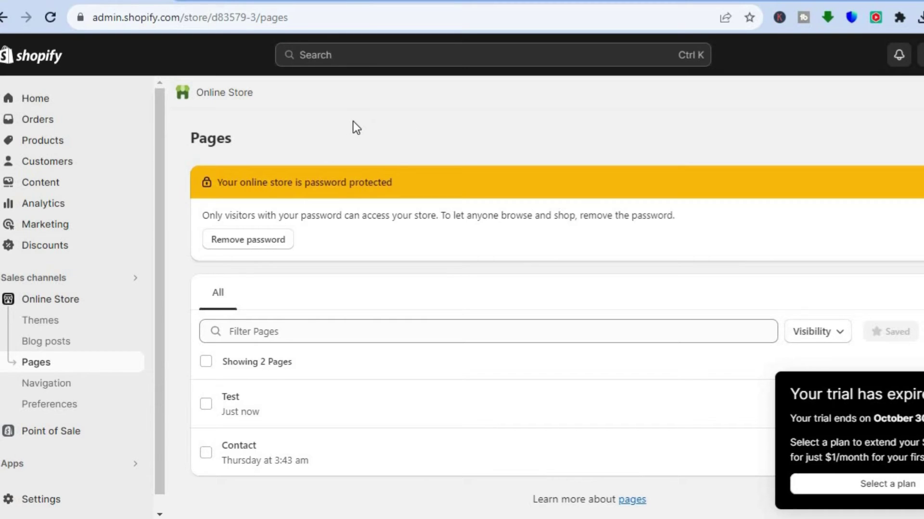
Open Navigation > Main menu to view Home, Jewelry (Bracelets, Rings) and Contact
left_click(50, 385)
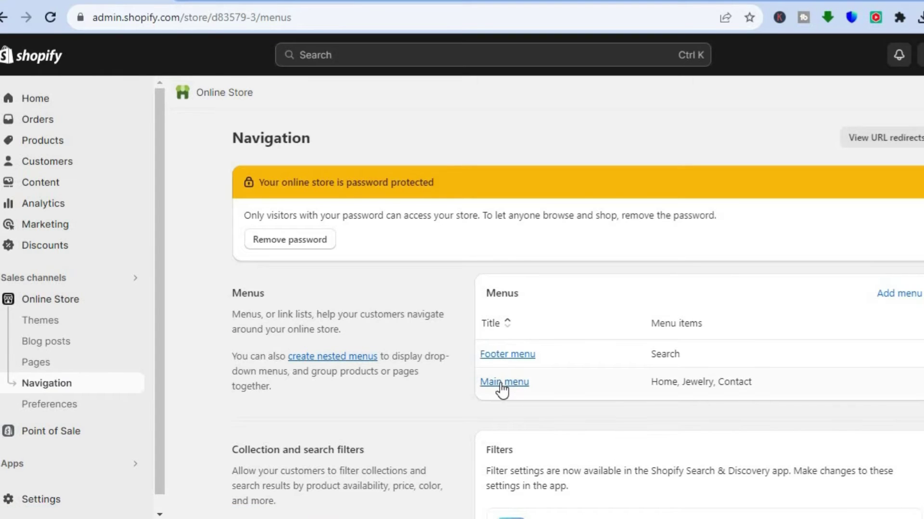
left_click(502, 385)
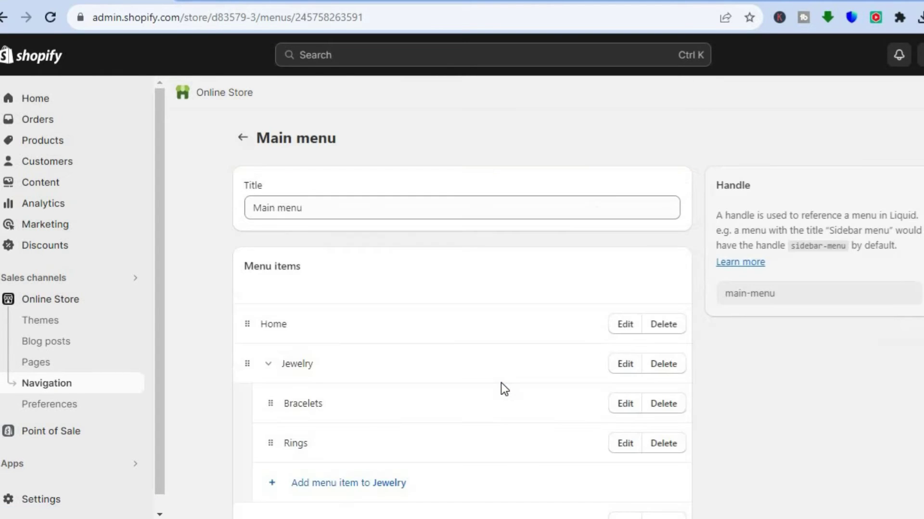
scroll(461, 288, "down", 2)
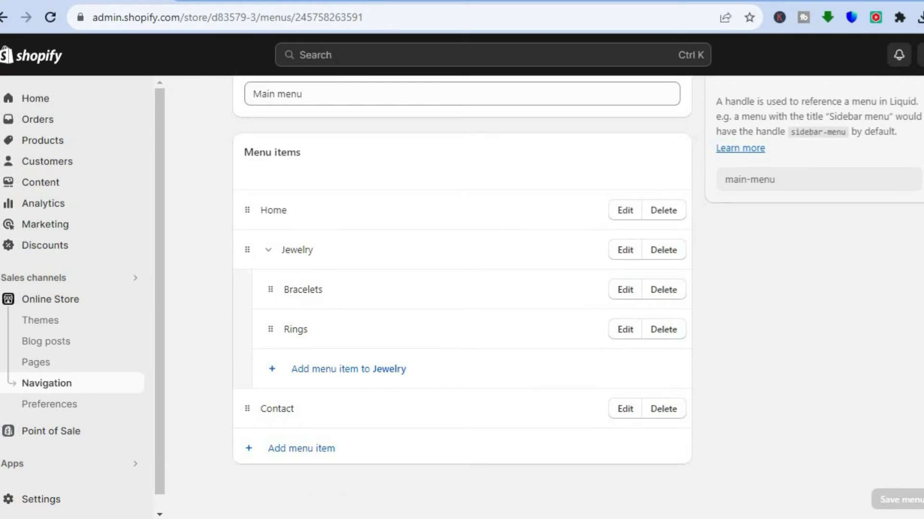
Add a 'Test' menu item linked to Pages > Test, move it below Home, and save
left_click(316, 449)
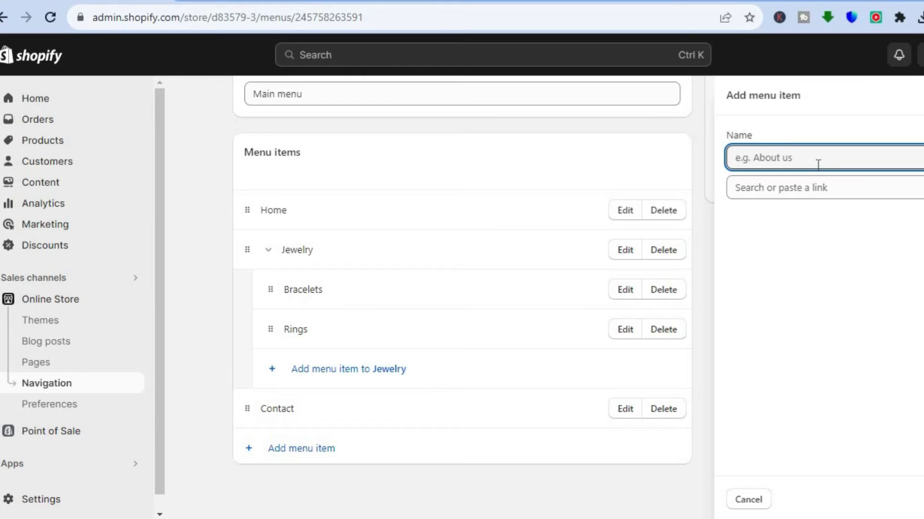
type("Test")
left_click(801, 190)
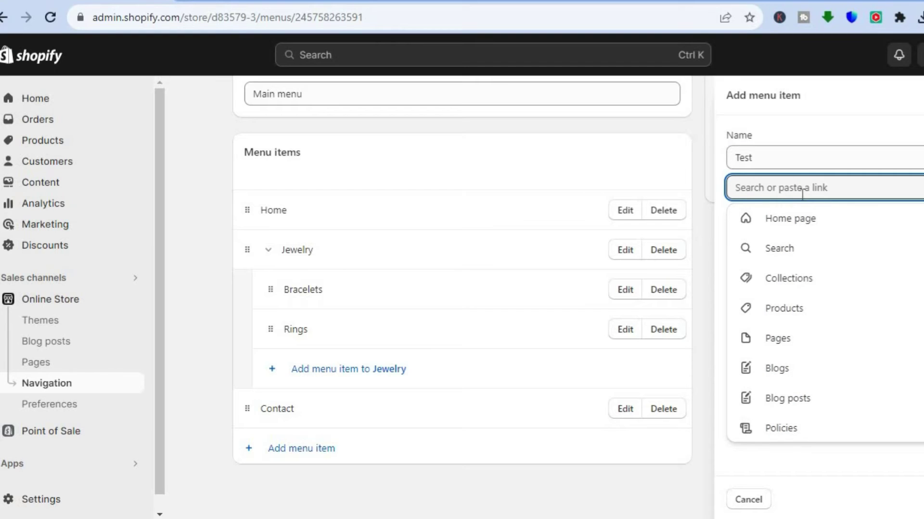
left_click(779, 339)
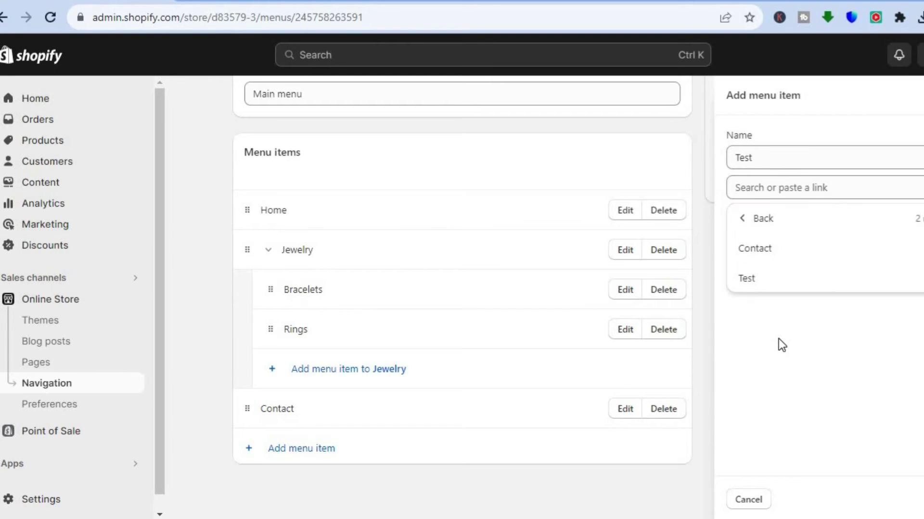
left_click(748, 280)
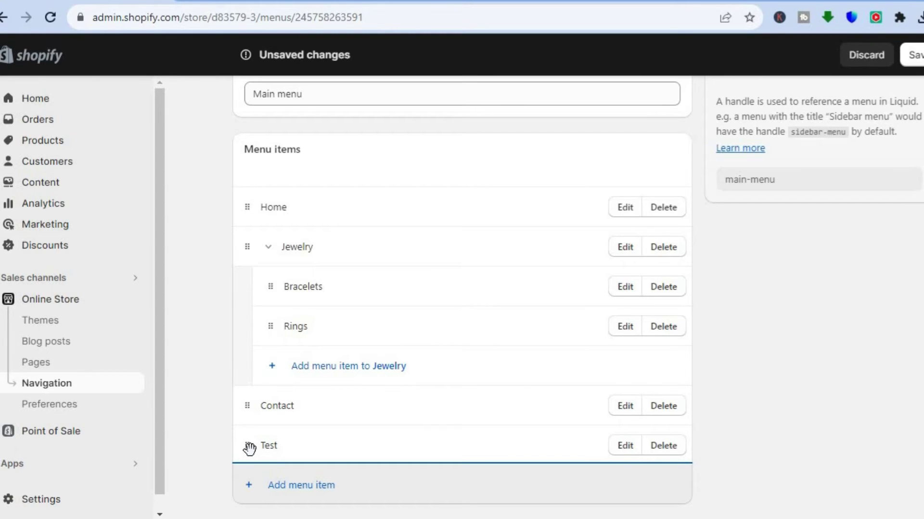
left_click_drag(250, 448, 253, 272)
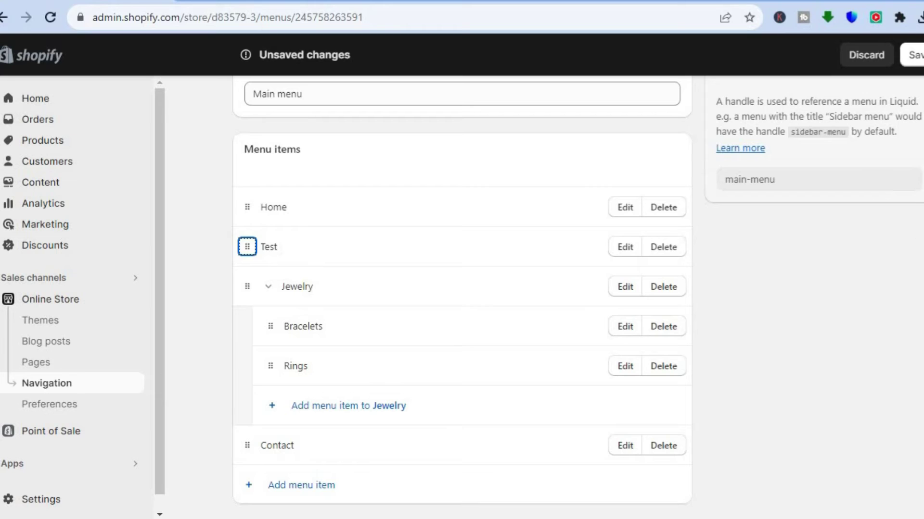
left_click(916, 57)
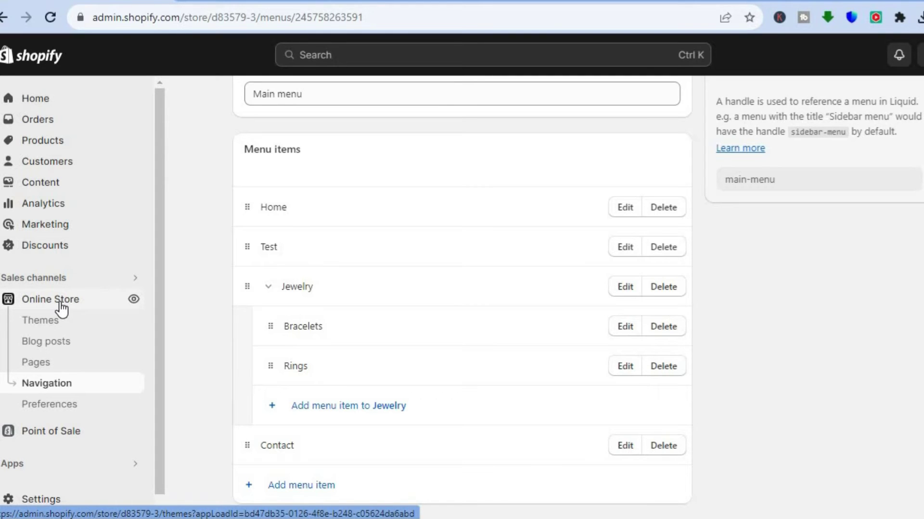
Go to Online Store Themes, where Dawn is the current theme
left_click(59, 301)
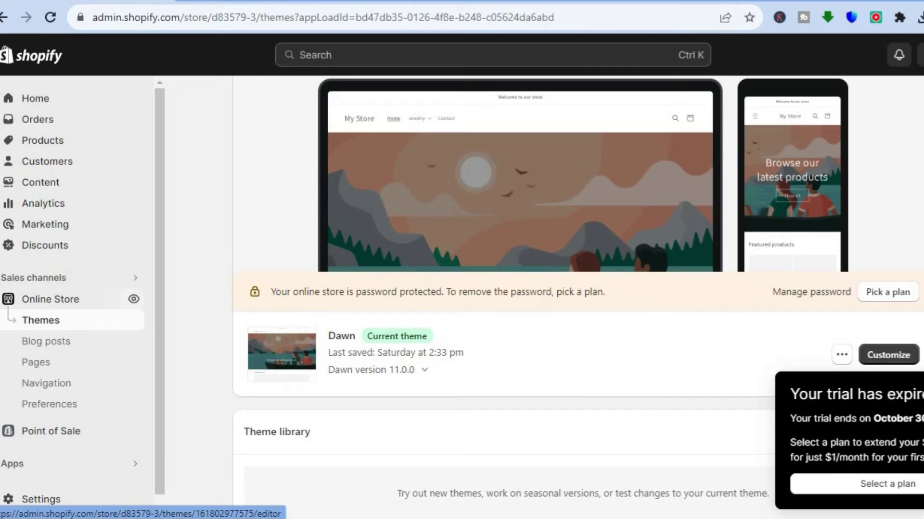
Customize the Dawn theme and switch the editor to the Pages > Default page template
left_click(889, 356)
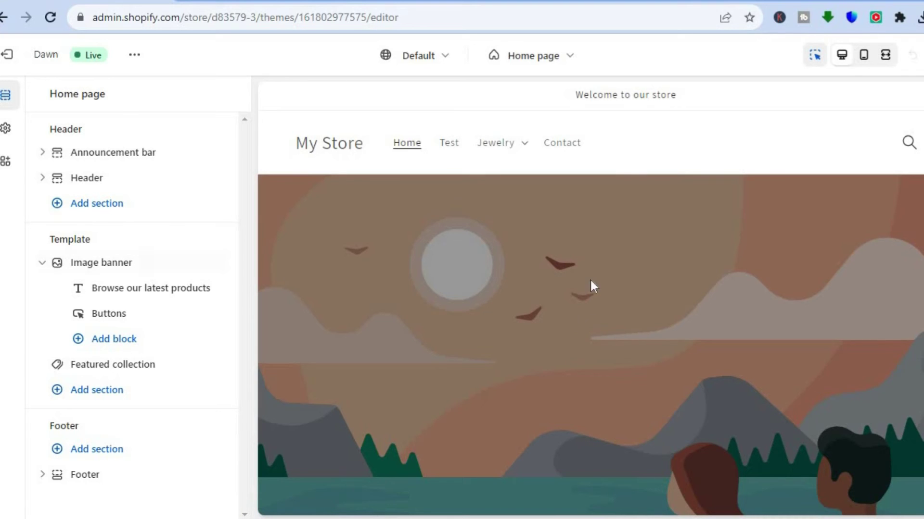
left_click(548, 56)
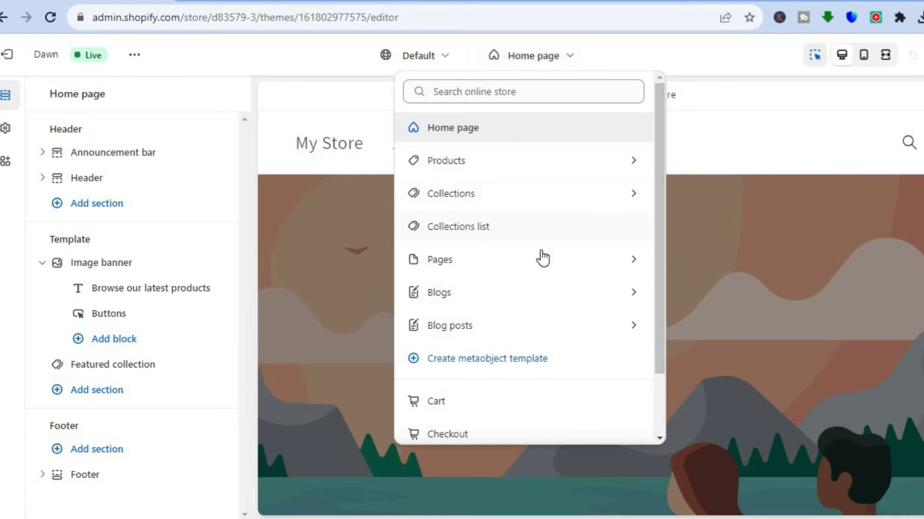
left_click(509, 269)
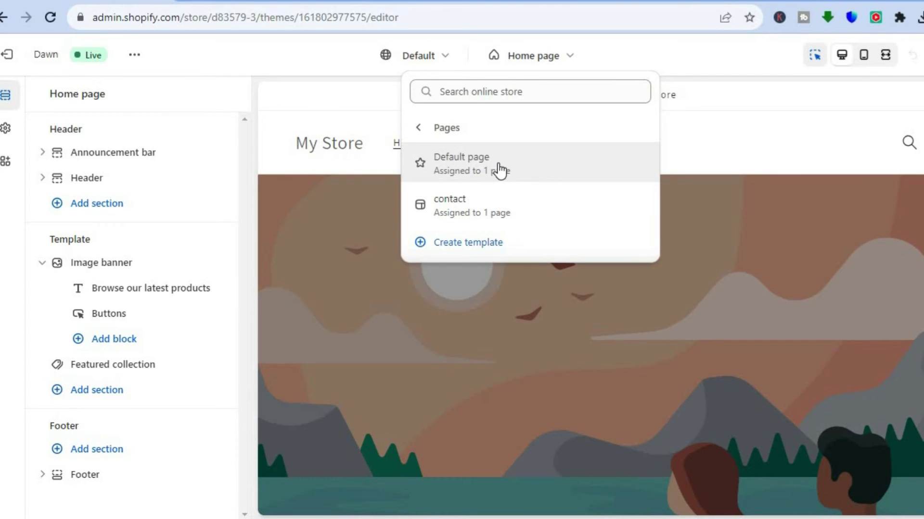
left_click(500, 170)
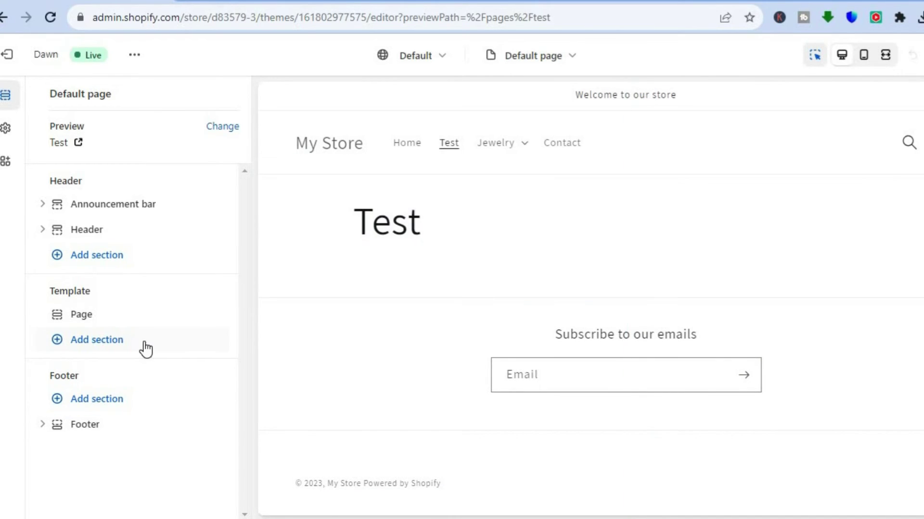
Add a Collection list section to the Default page template
left_click(99, 347)
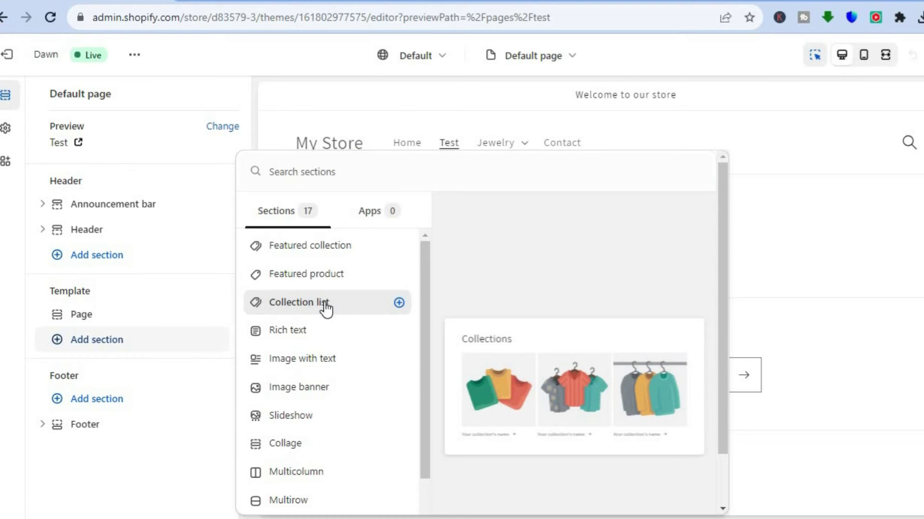
left_click(326, 303)
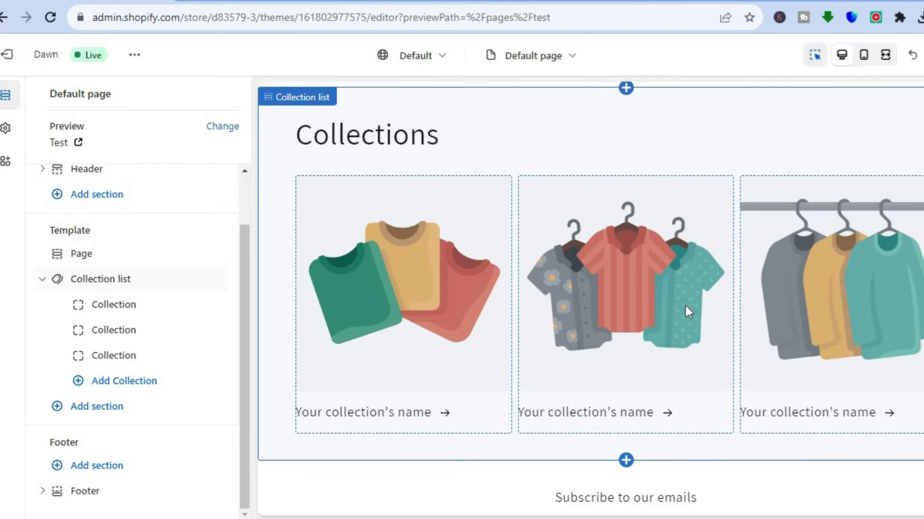
Pick Bracelets for the first collection card and Home page for the second
left_click(394, 210)
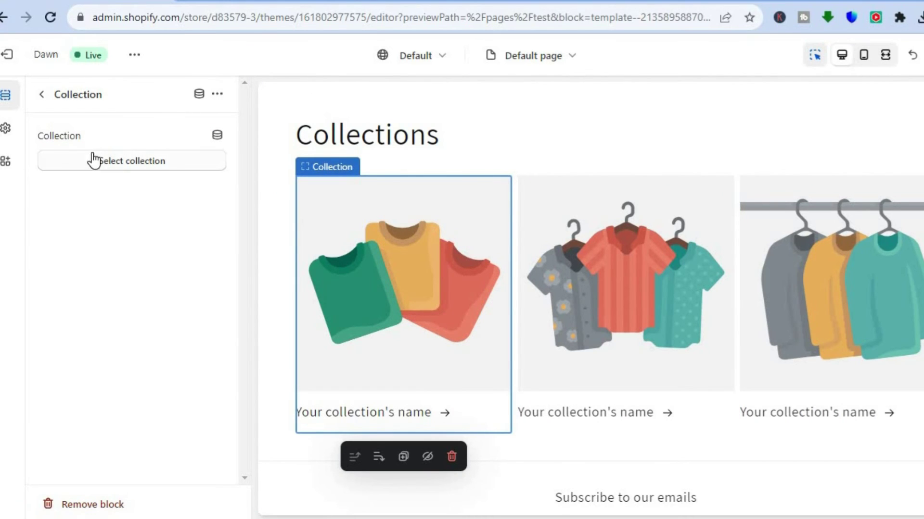
left_click(124, 163)
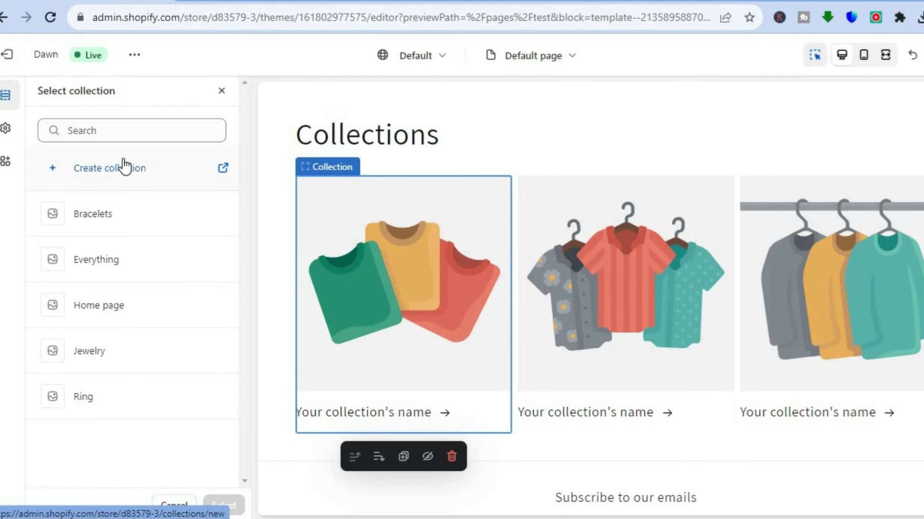
left_click(120, 224)
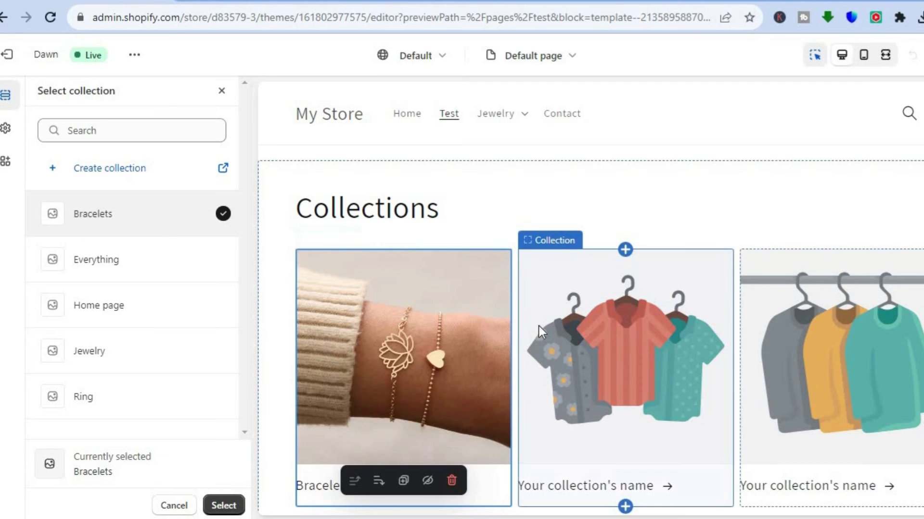
left_click(639, 316)
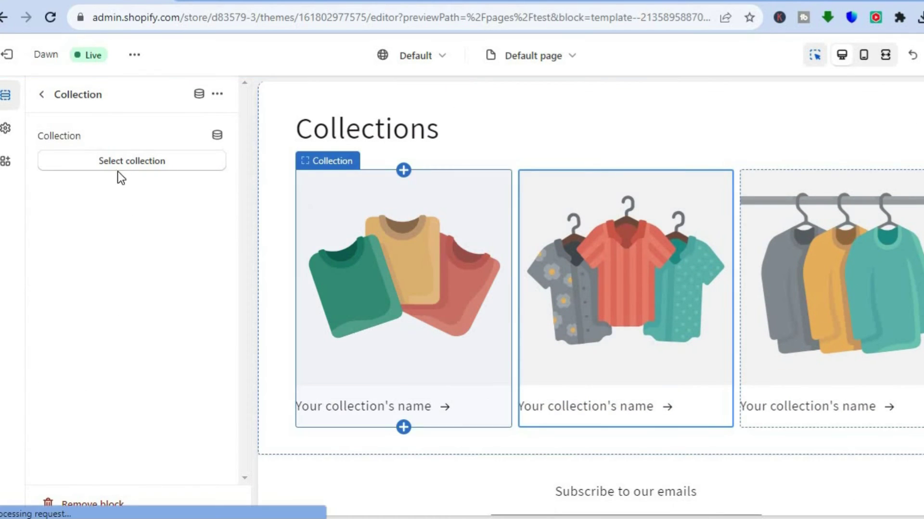
left_click(119, 165)
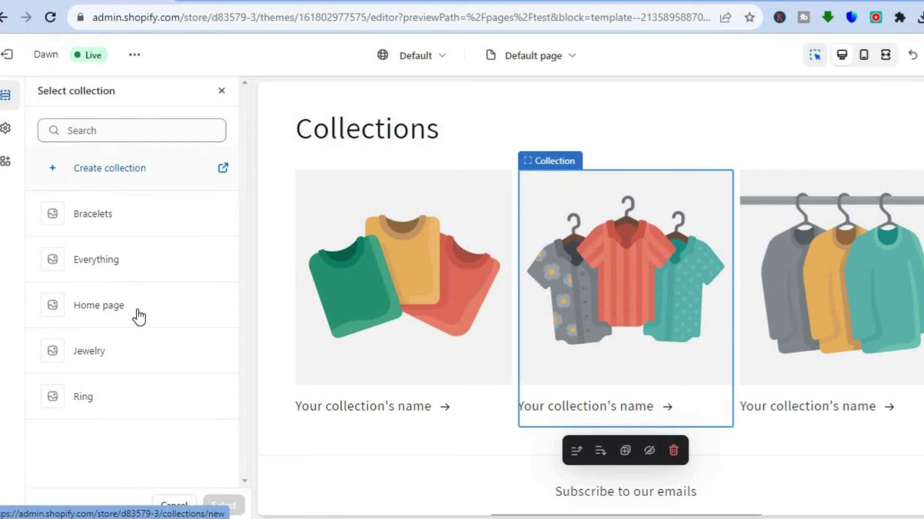
left_click(119, 305)
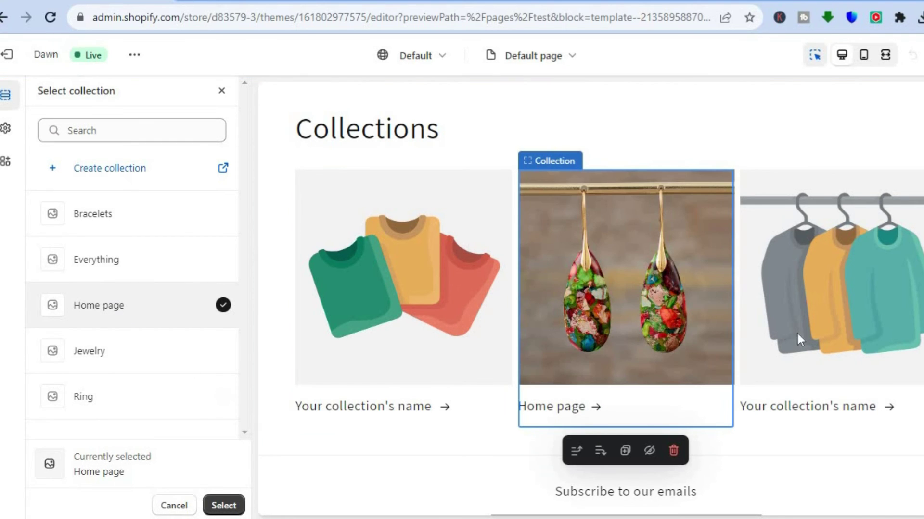
Pick Jewelry from the collection list for the third collection card
left_click(833, 325)
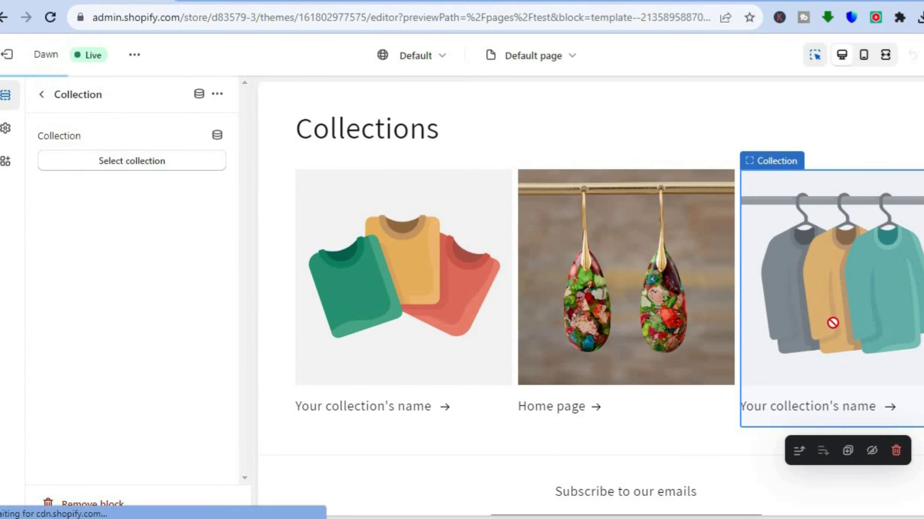
left_click(110, 156)
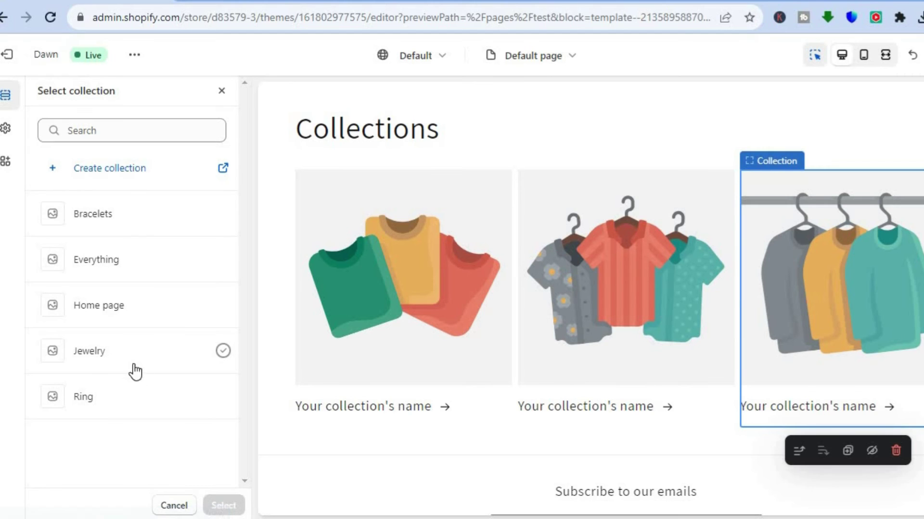
left_click(116, 364)
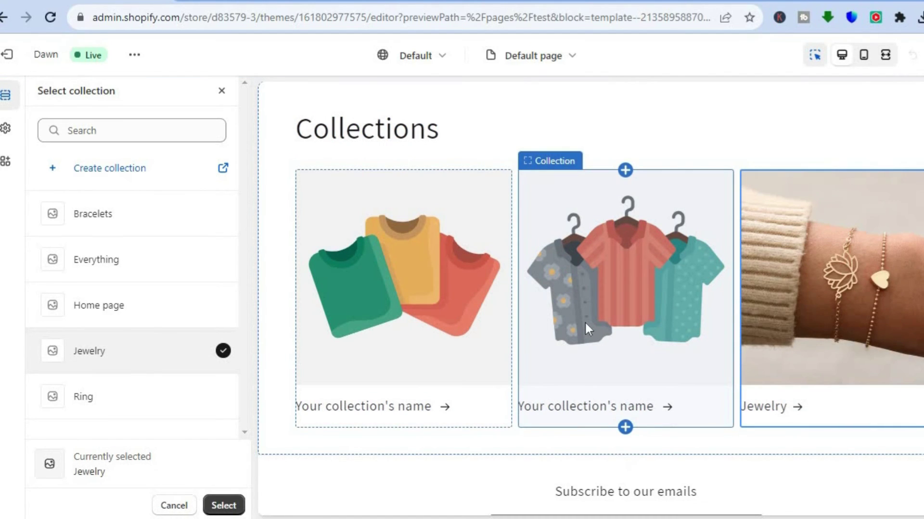
mouse_move(909, 373)
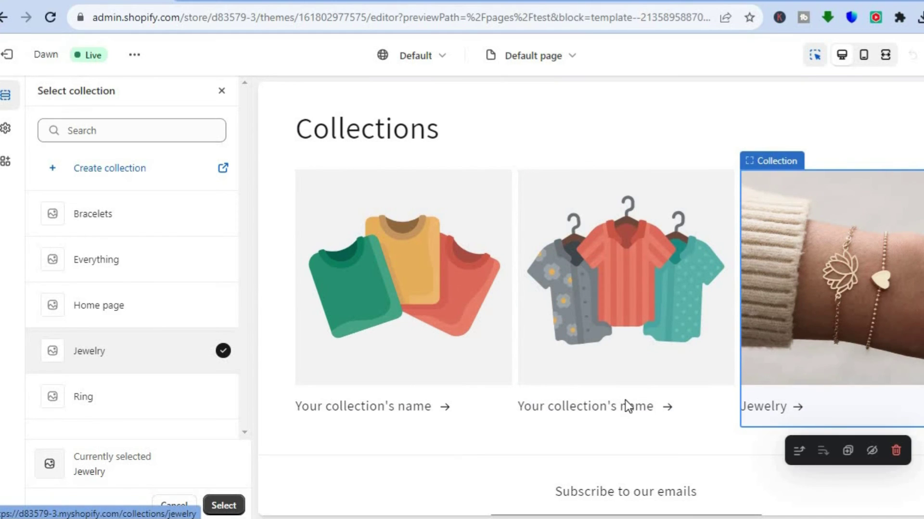
Go back to the second card and confirm Ring as its collection
left_click(587, 315)
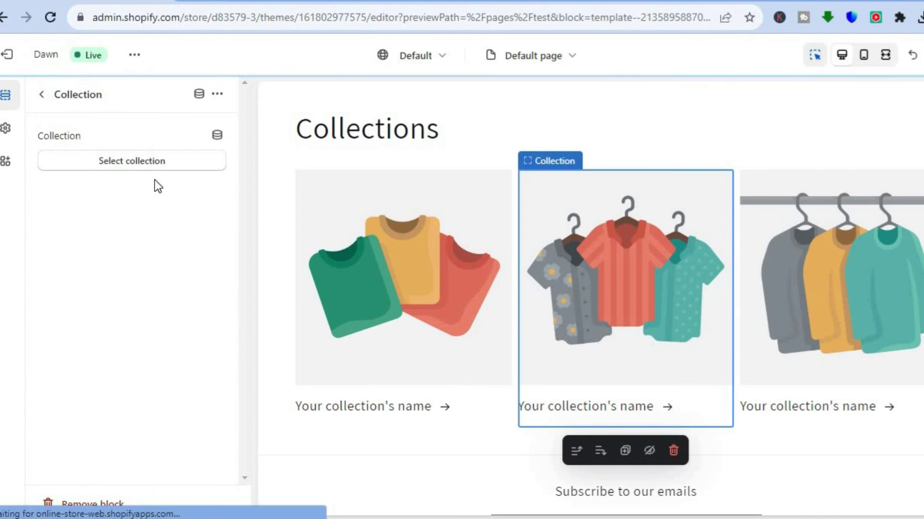
left_click(143, 163)
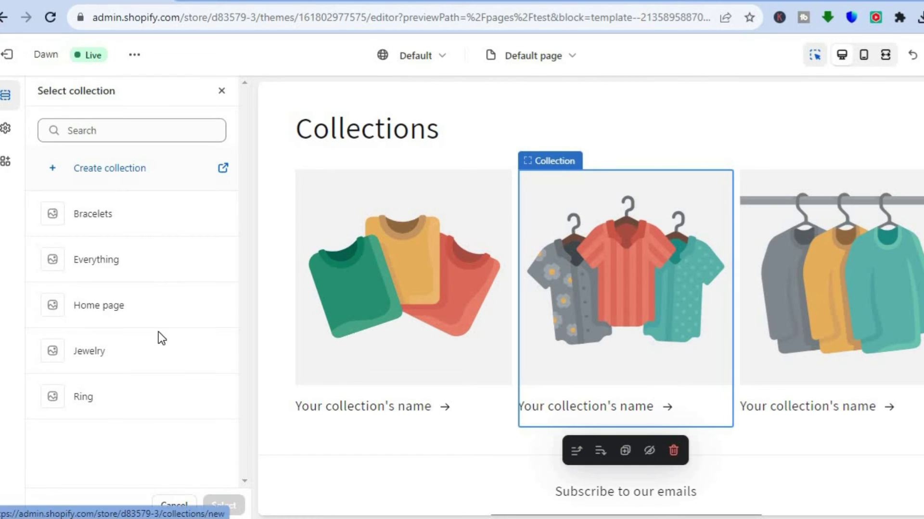
left_click(132, 405)
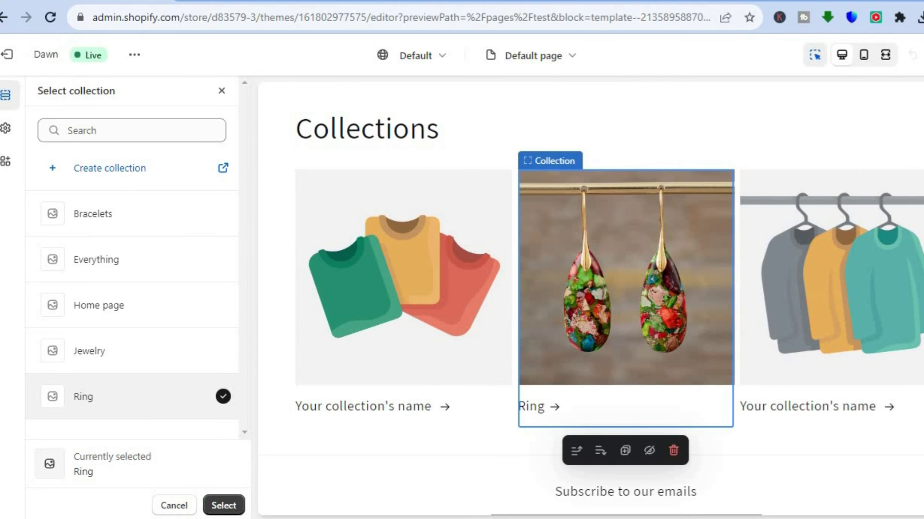
left_click(225, 507)
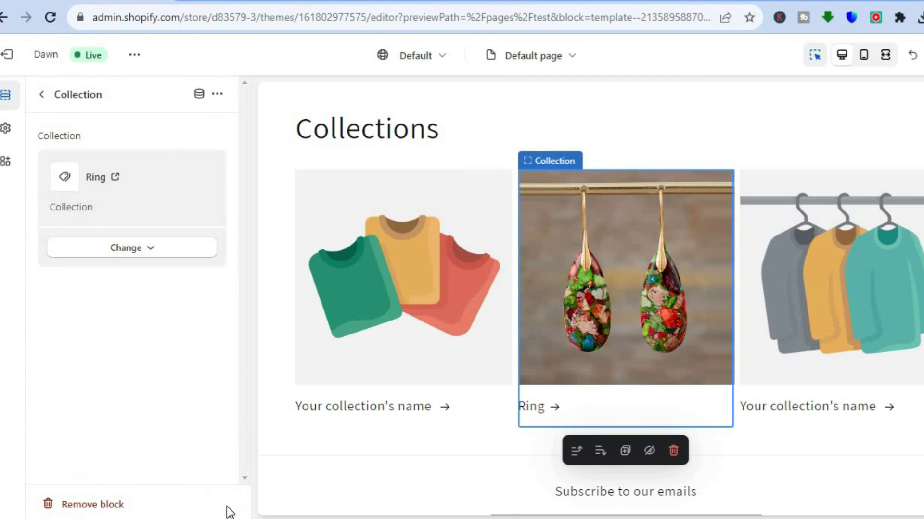
Link the first collection card to the Bracelets collection
left_click(406, 272)
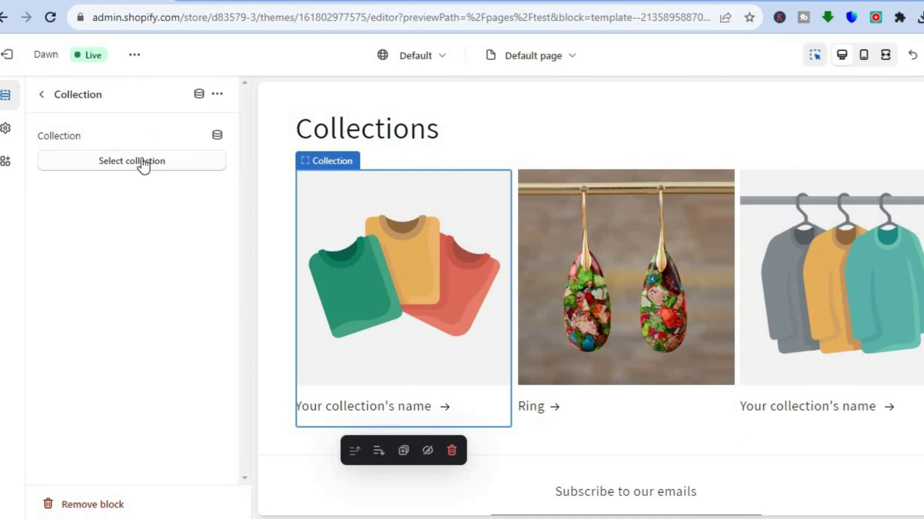
left_click(141, 167)
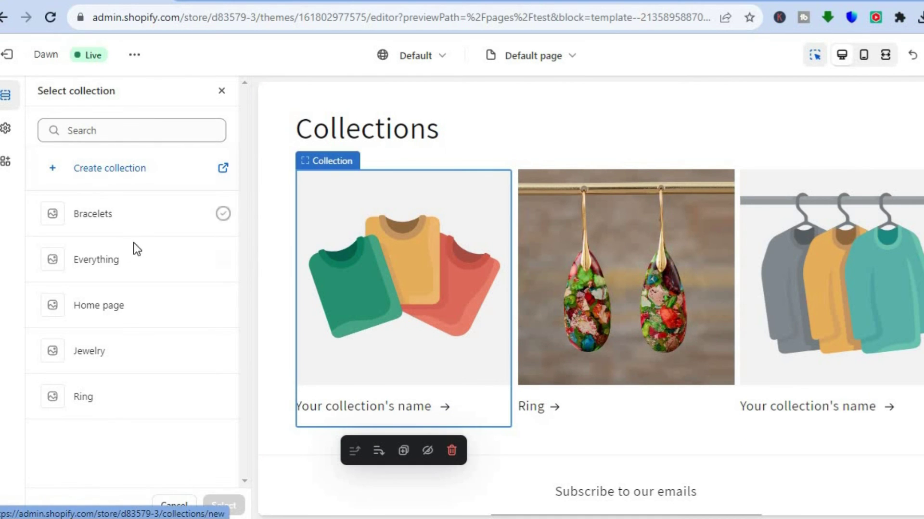
left_click(124, 223)
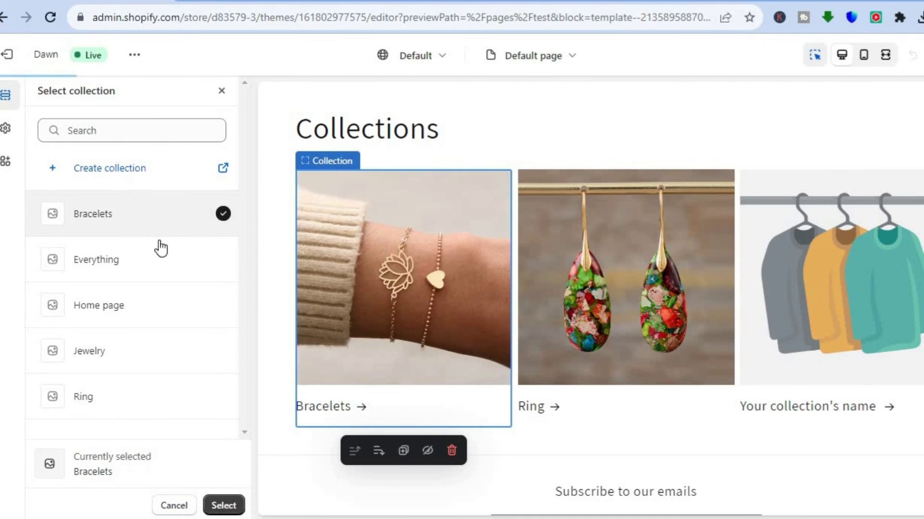
left_click(224, 506)
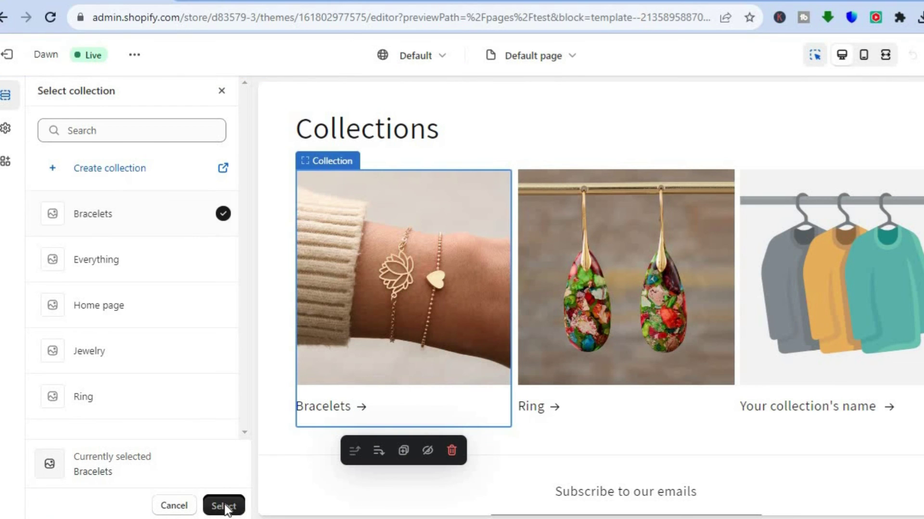
Link the third collection card to the Jewelry collection
left_click(868, 313)
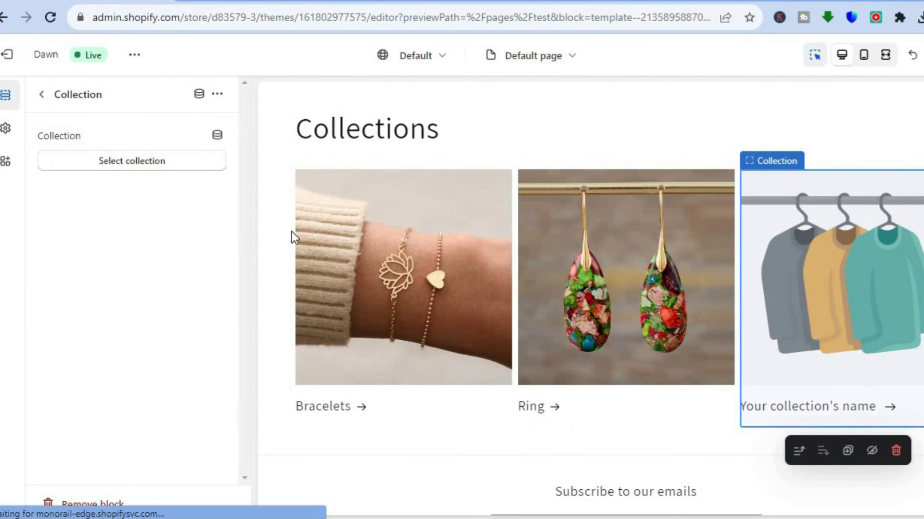
left_click(178, 164)
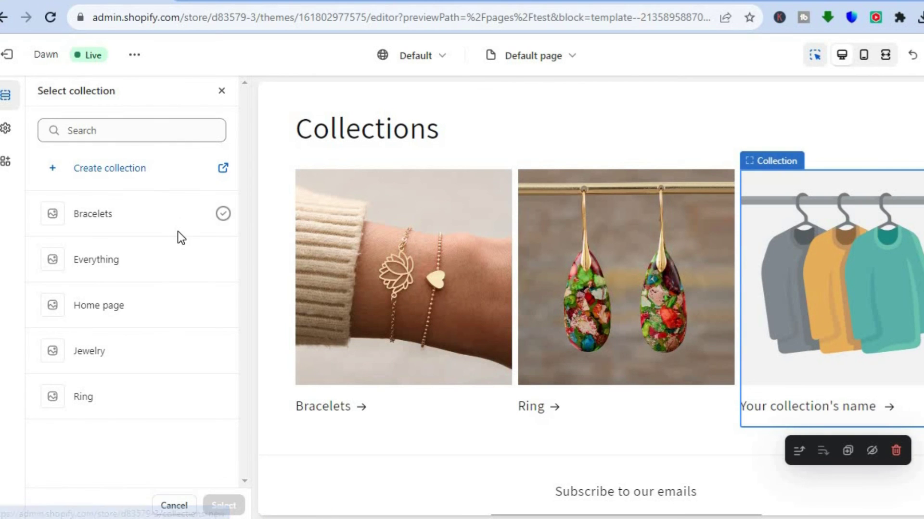
left_click(136, 365)
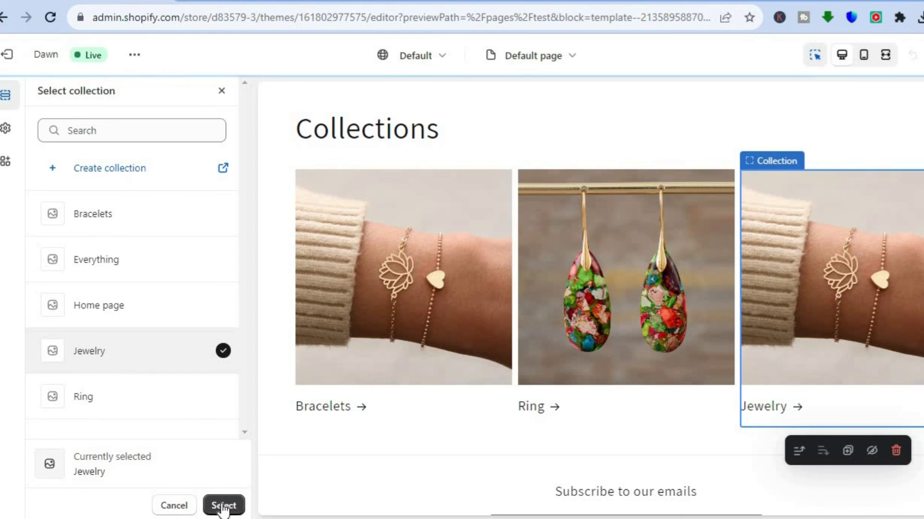
left_click(223, 506)
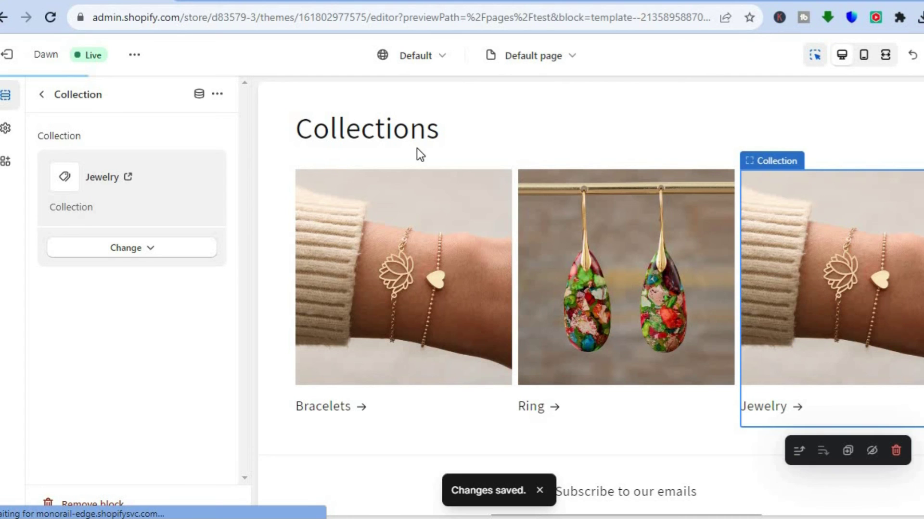
Exit the theme editor and view the live My Store storefront in a new tab
left_click(14, 58)
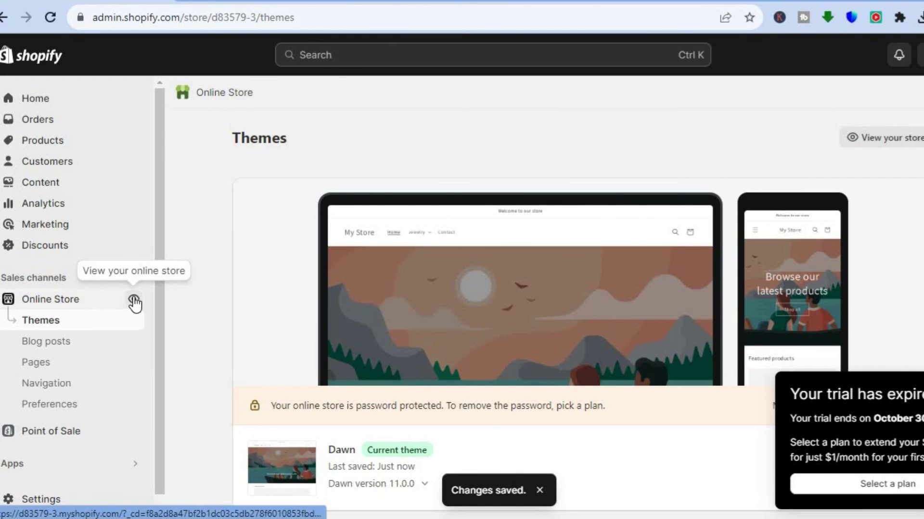
left_click(133, 300)
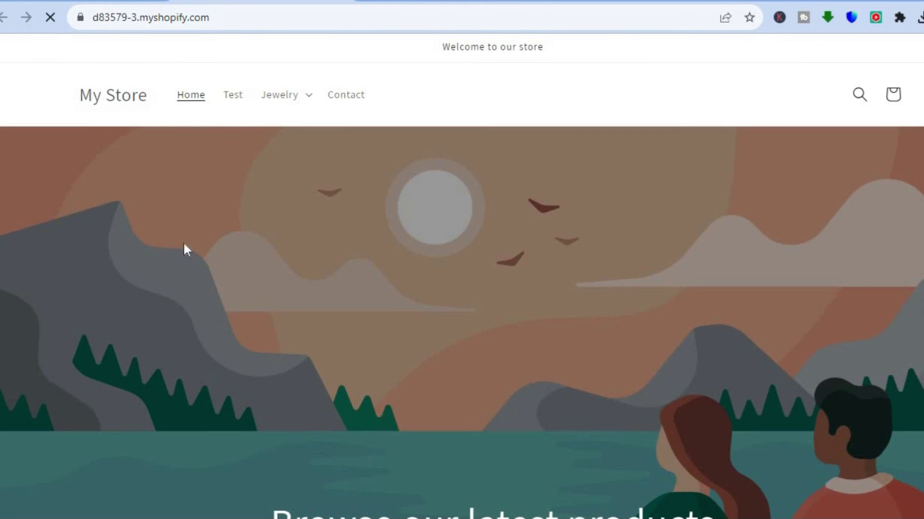
Open the Test page, check its Bracelets, Ring and Jewelry cards, then open Jewelry
left_click(228, 96)
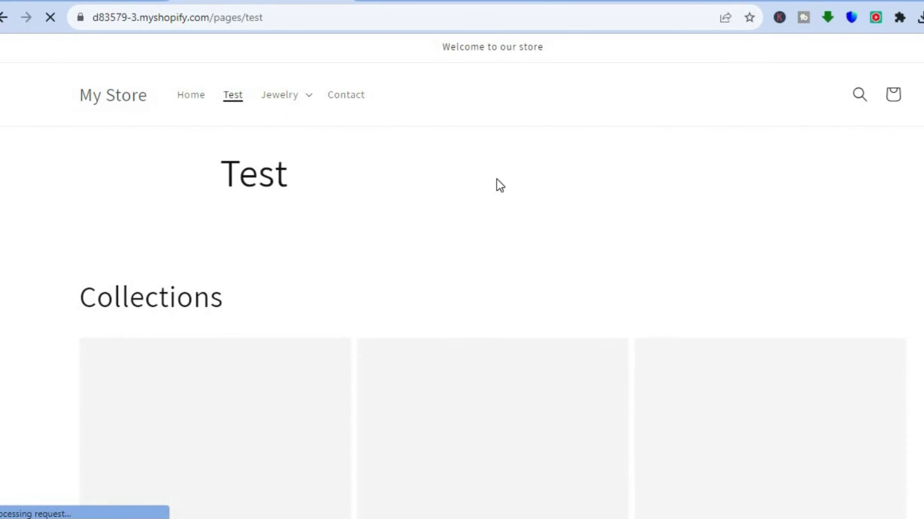
scroll(495, 183, "down", 1)
scroll(492, 253, "down", 4)
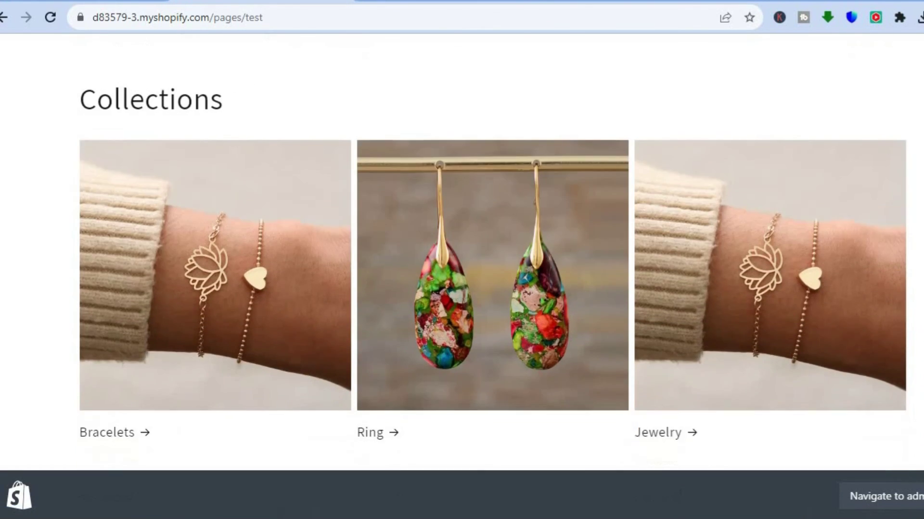
scroll(493, 252, "up", 1)
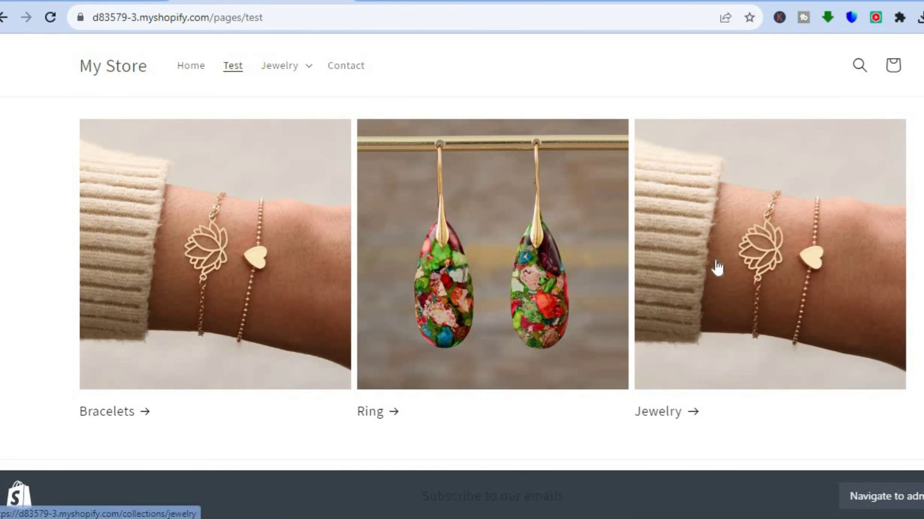
left_click(697, 267)
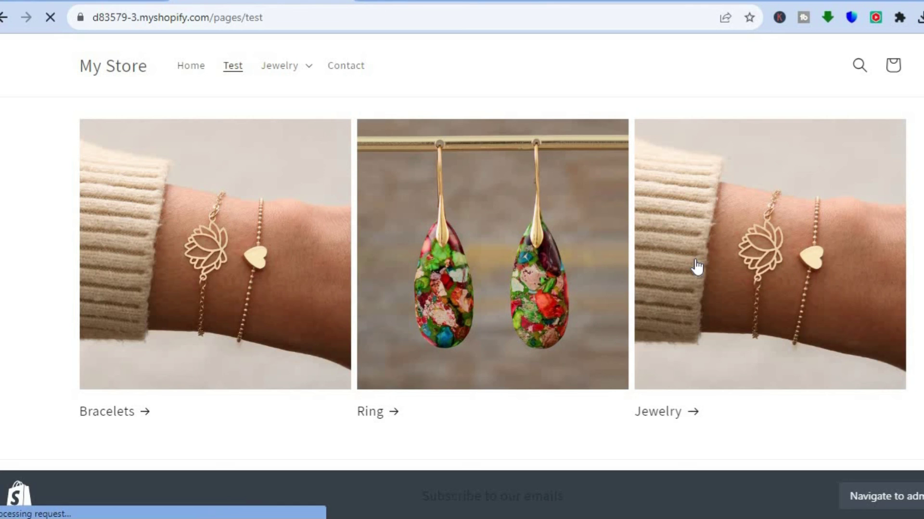